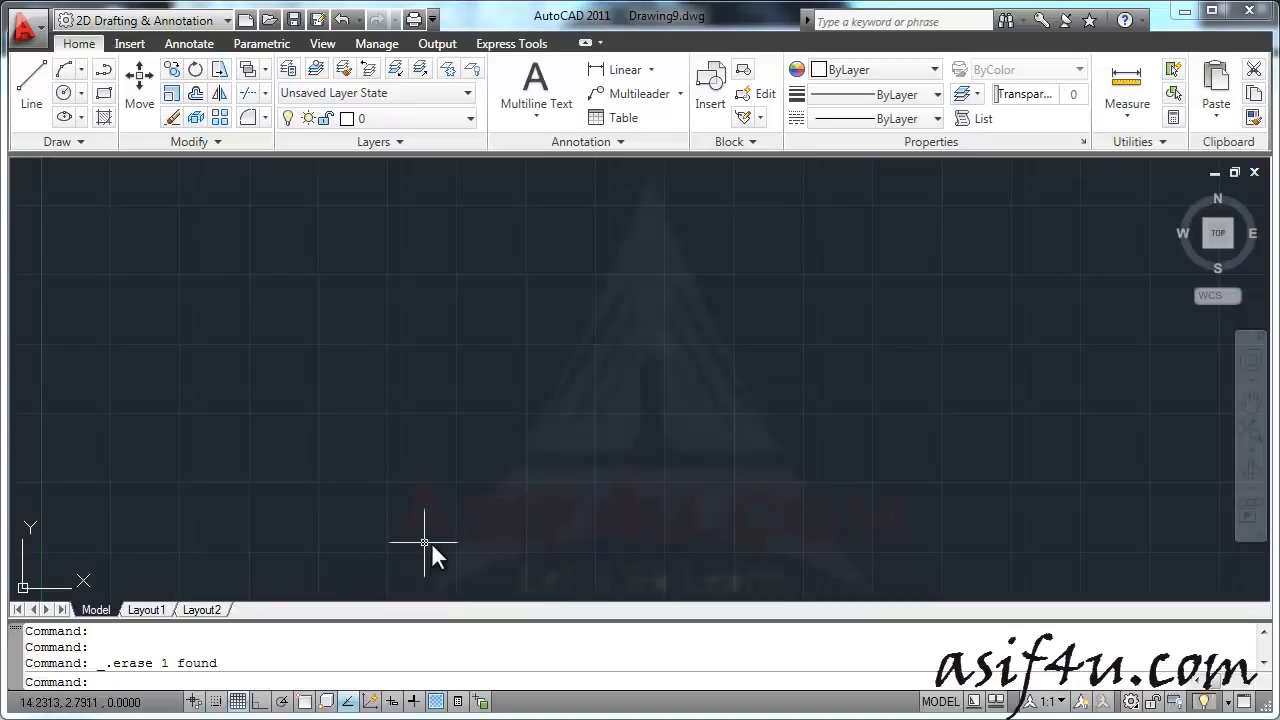
{"action": "left_click", "coordinate": [235, 392]}
{"action": "left_click", "coordinate": [329, 361]}
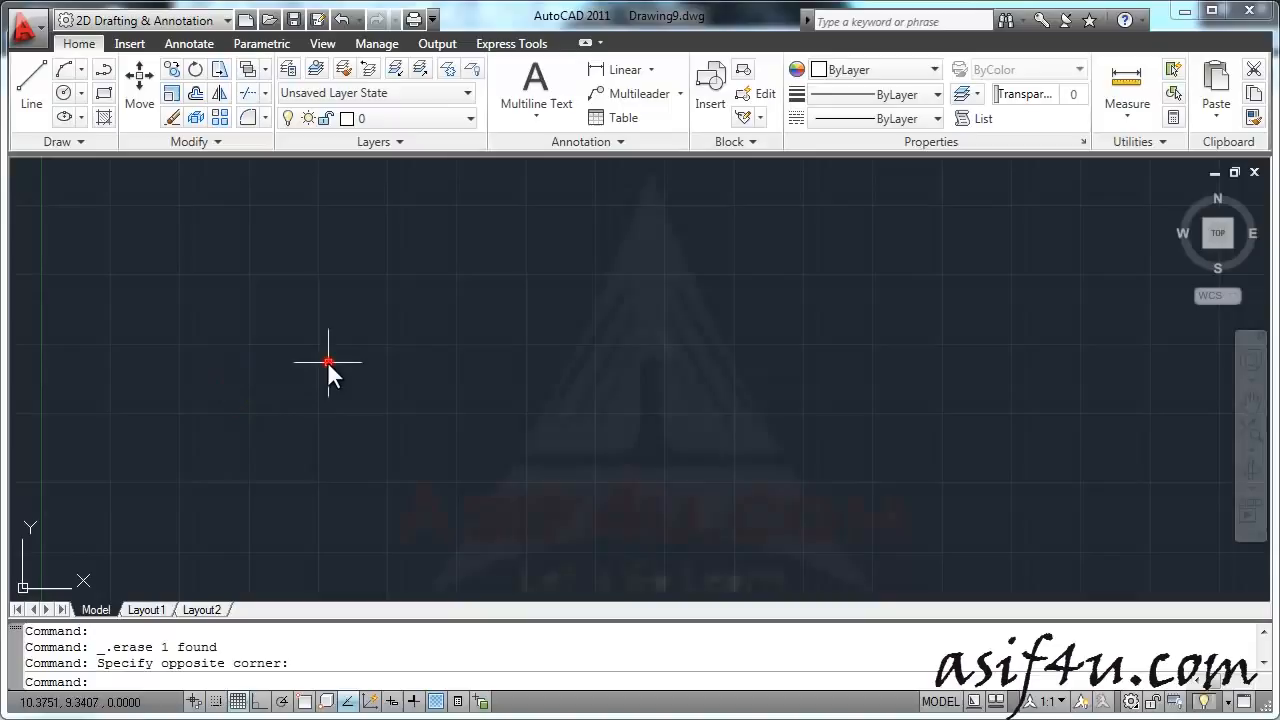
Step: Start a line in the left half of the empty drawing and draw a first segment slanting up to the right
{"action": "left_click", "coordinate": [33, 108]}
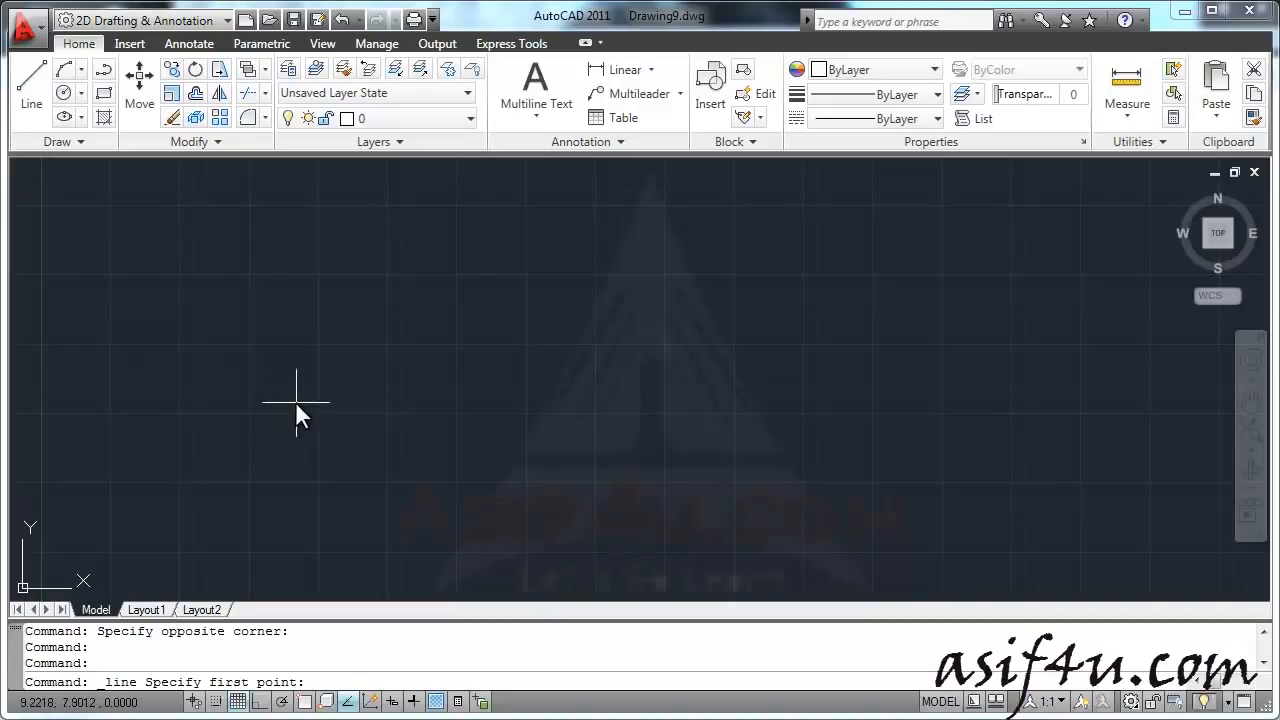
{"action": "left_click", "coordinate": [249, 432]}
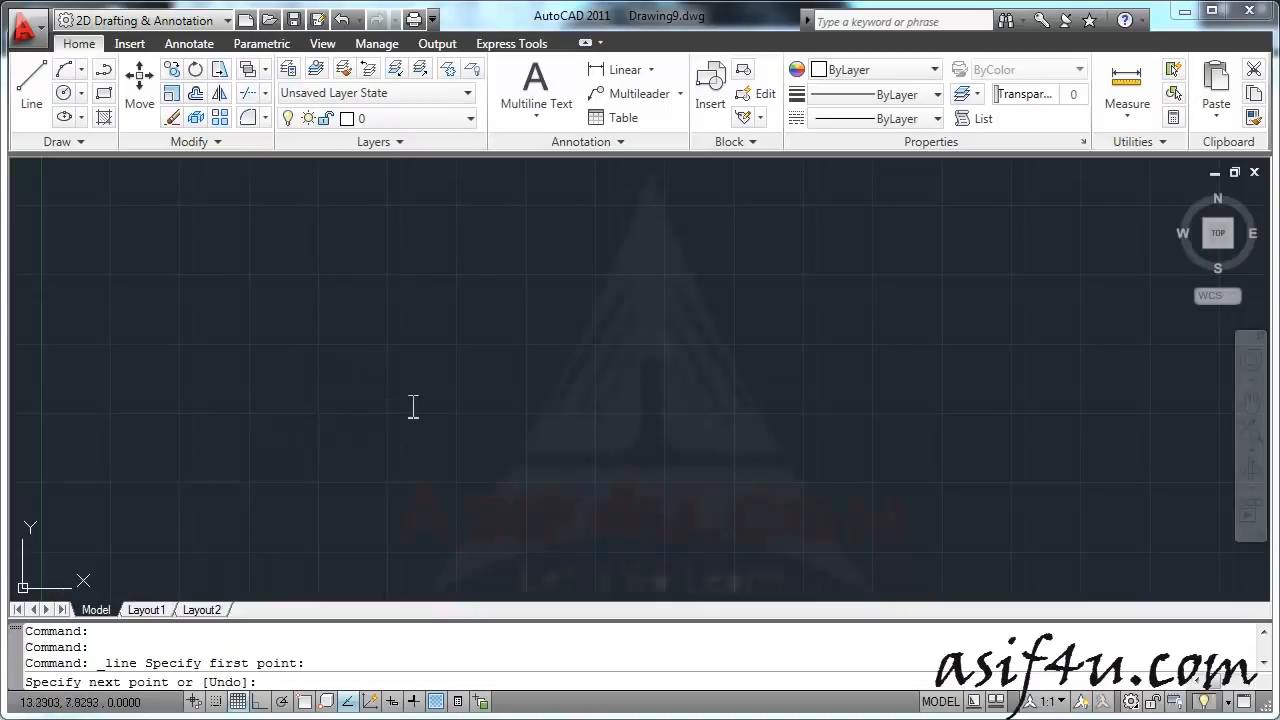
{"action": "left_click", "coordinate": [330, 319]}
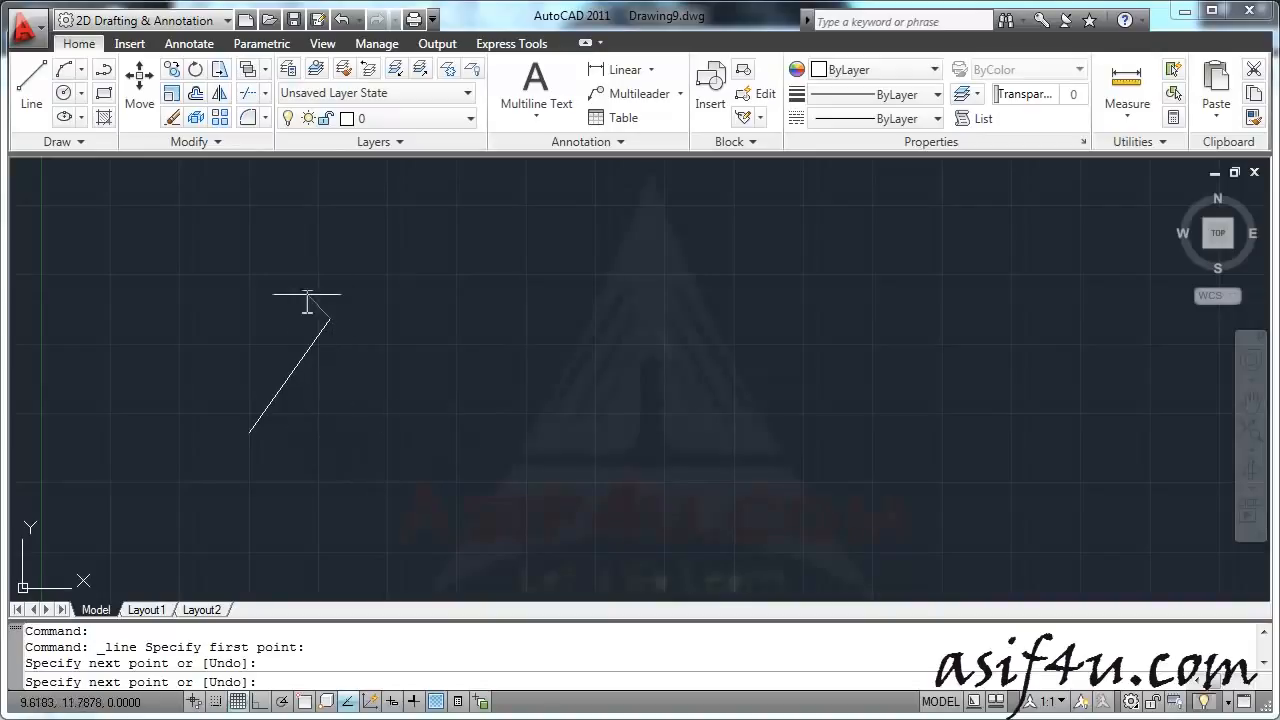
Step: Enable Dynamic Input and continue the line with a 7-unit segment sloping down to the right
{"action": "left_click", "coordinate": [392, 701]}
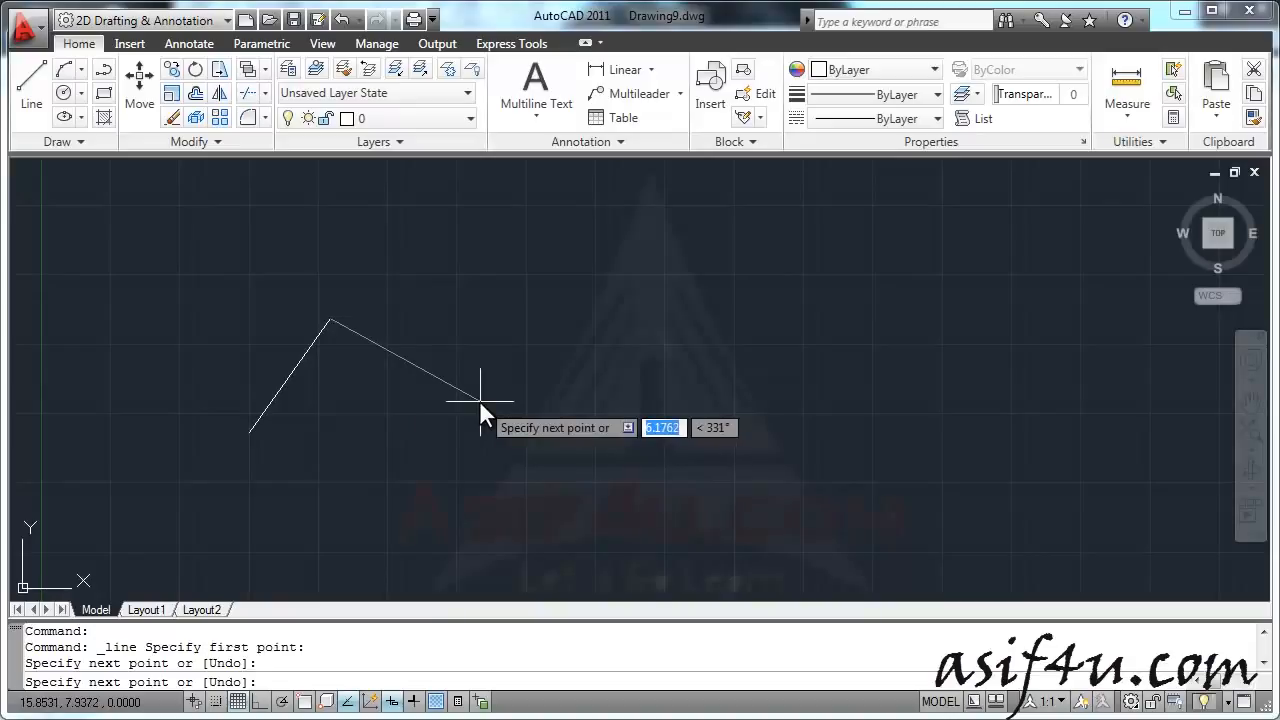
{"action": "type", "text": "7"}
{"action": "key", "text": "Return"}
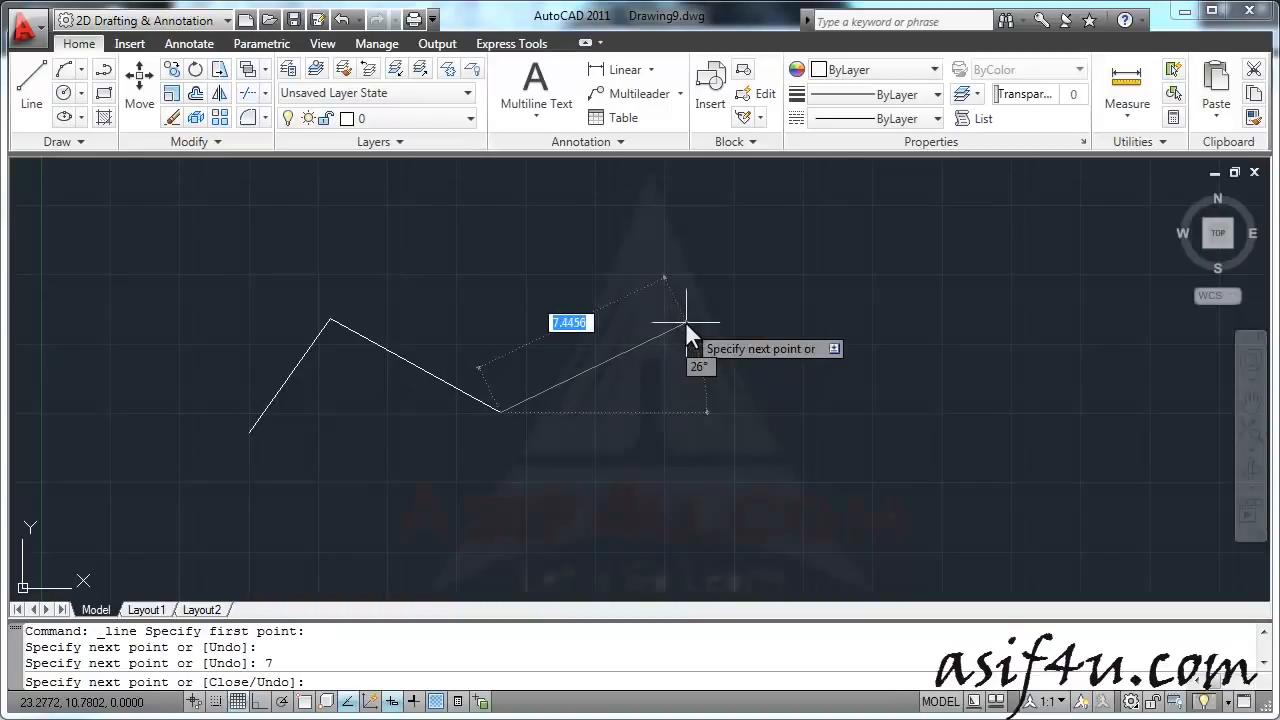
Step: Add the next line segment with a length of 6 units at a 30° angle, rising to the right
{"action": "type", "text": "6"}
{"action": "key", "text": "Tab"}
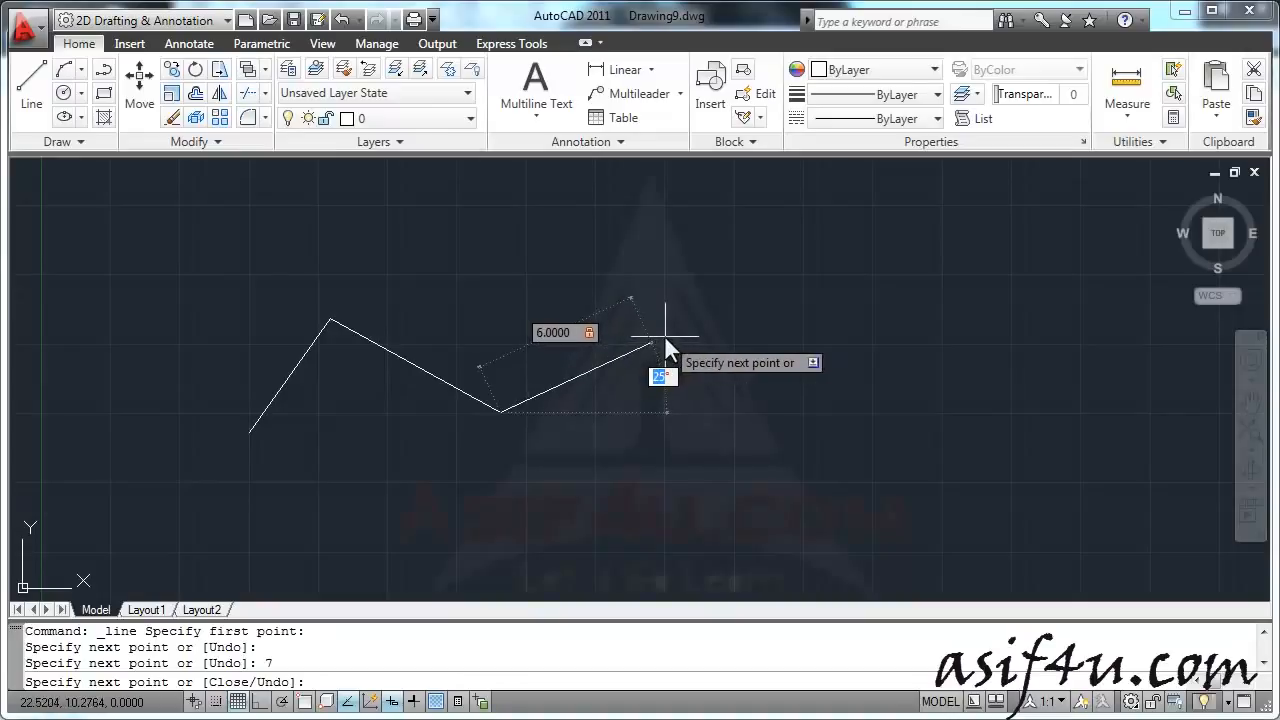
{"action": "type", "text": "30"}
{"action": "key", "text": "Return"}
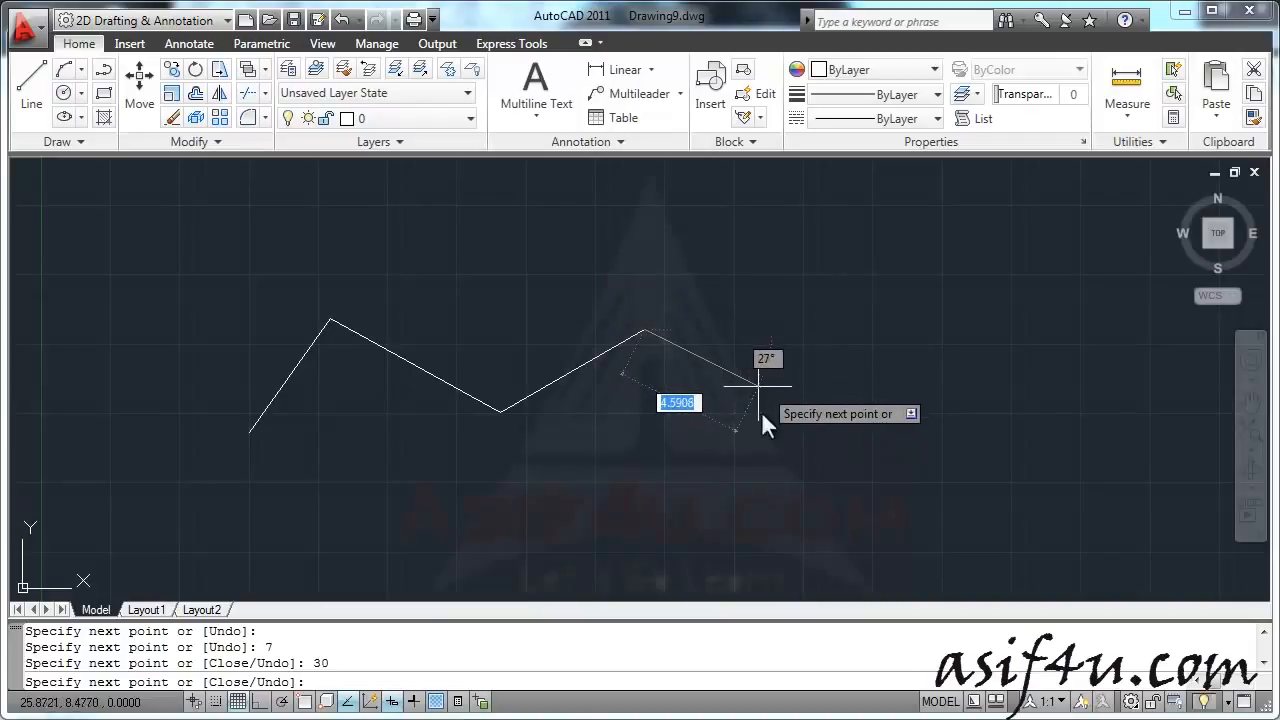
Step: Add a near-vertical segment downward and a lower segment to the left, and close the outline back to its start point
{"action": "left_click", "coordinate": [636, 535]}
{"action": "left_click", "coordinate": [431, 561]}
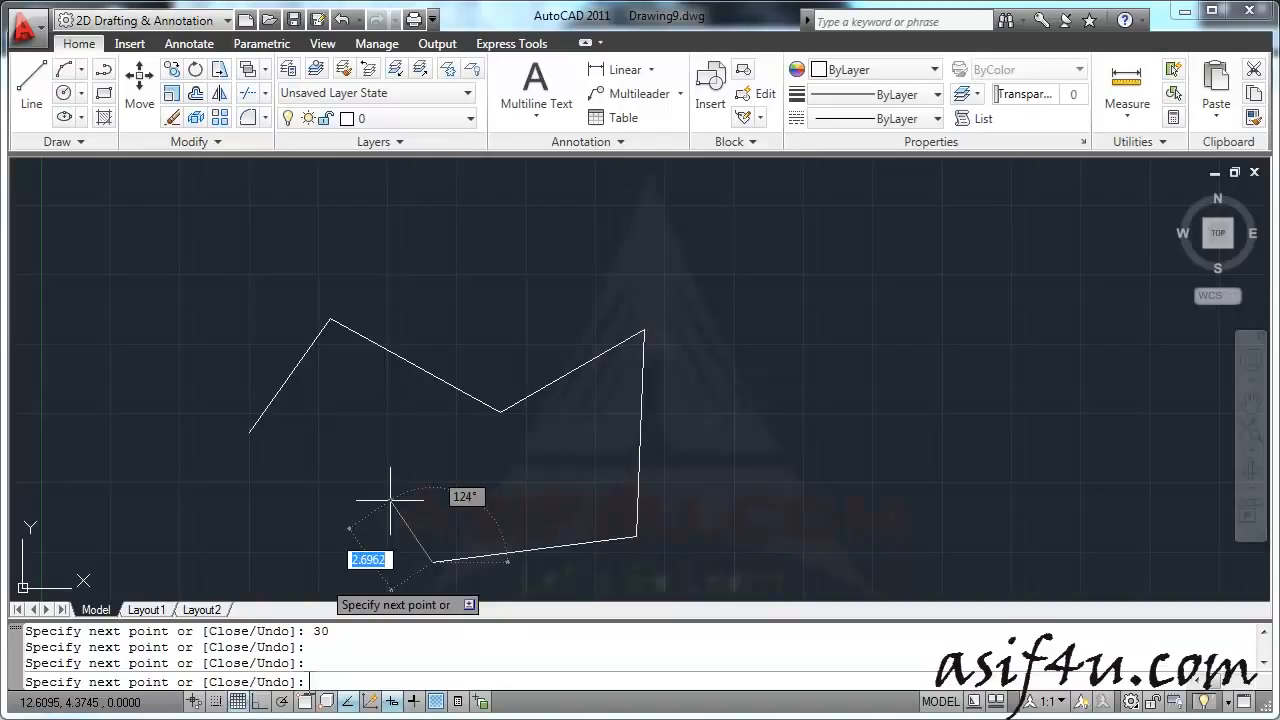
{"action": "right_click", "coordinate": [368, 441]}
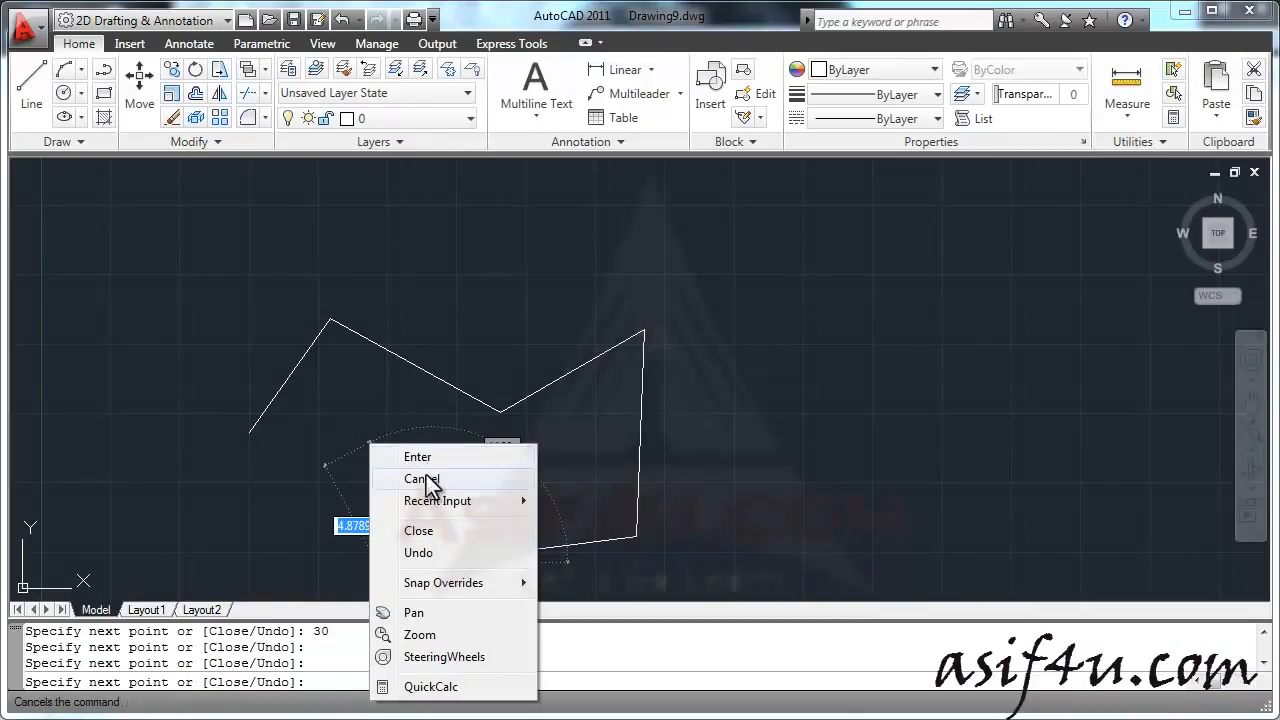
{"action": "left_click", "coordinate": [427, 530]}
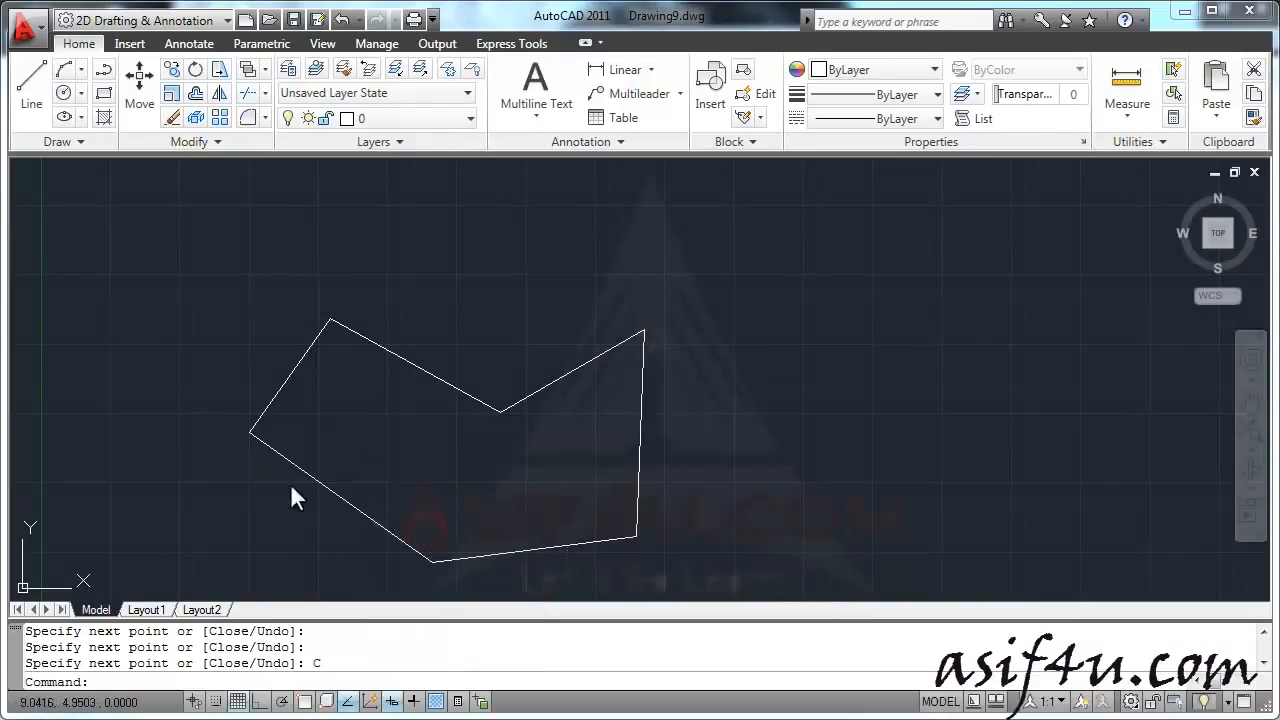
Step: Draw a chain of four connected freehand line segments to the right of the closed outline, curving around clockwise
{"action": "left_click", "coordinate": [31, 88]}
{"action": "left_click", "coordinate": [636, 262]}
{"action": "left_click", "coordinate": [857, 256]}
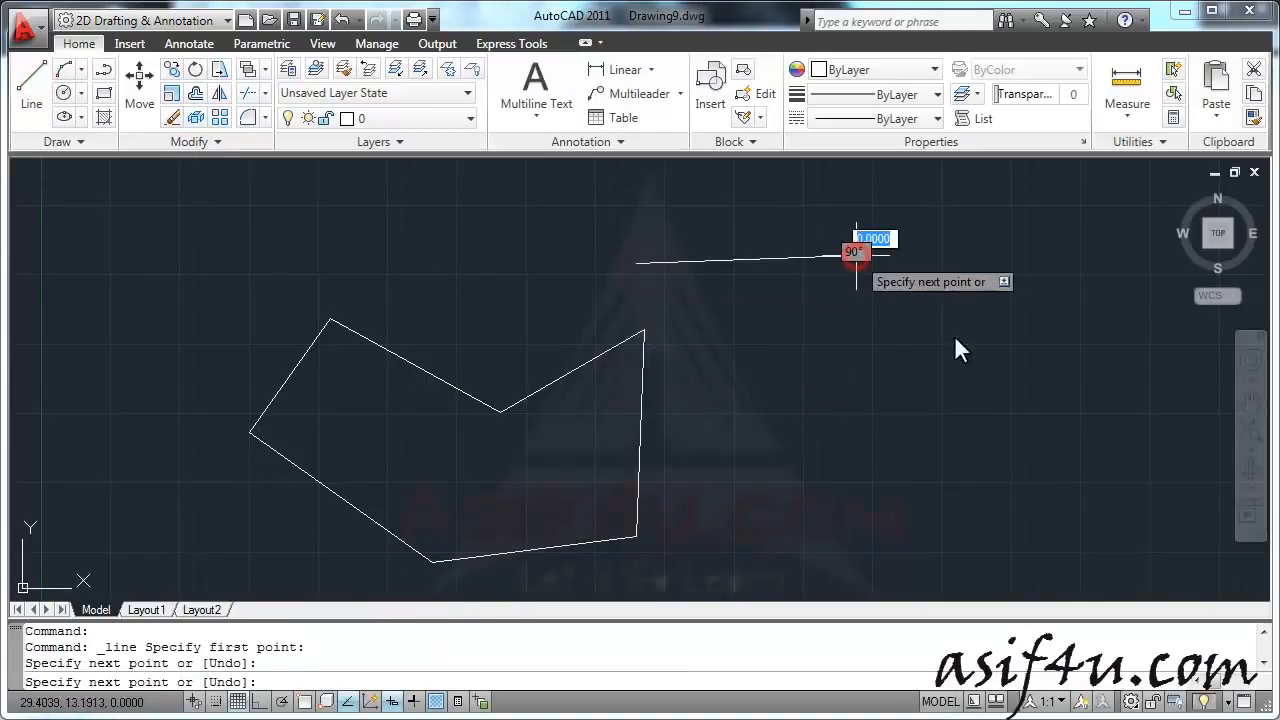
{"action": "left_click", "coordinate": [988, 378]}
{"action": "left_click", "coordinate": [871, 451]}
{"action": "left_click", "coordinate": [729, 456]}
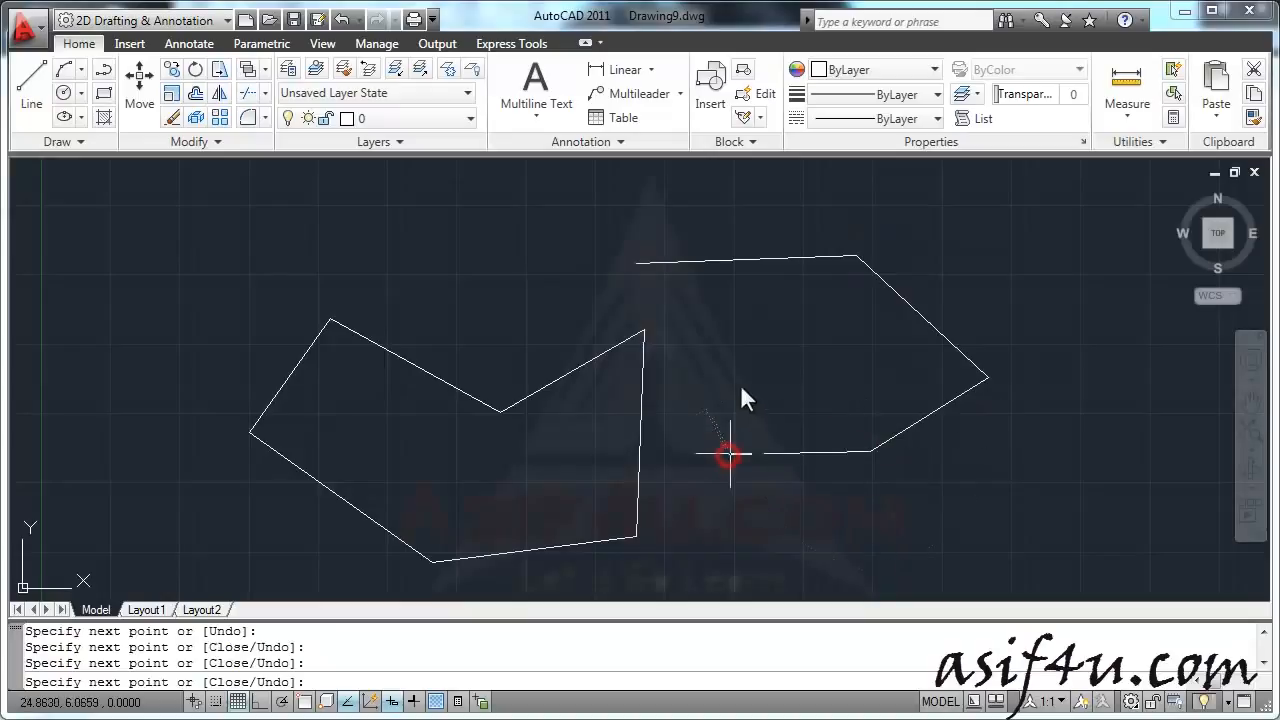
Step: Undo the last two segments of the chain within the Line command and finish the line
{"action": "right_click", "coordinate": [739, 385]}
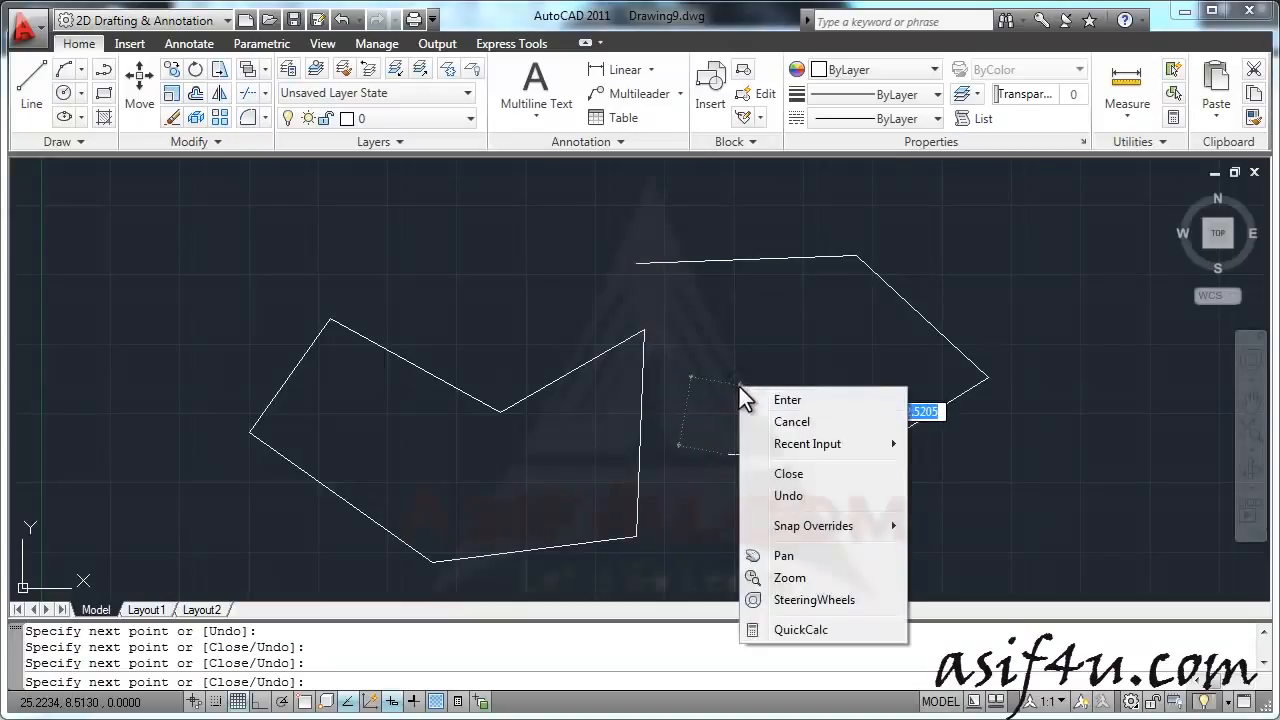
{"action": "left_click", "coordinate": [789, 495]}
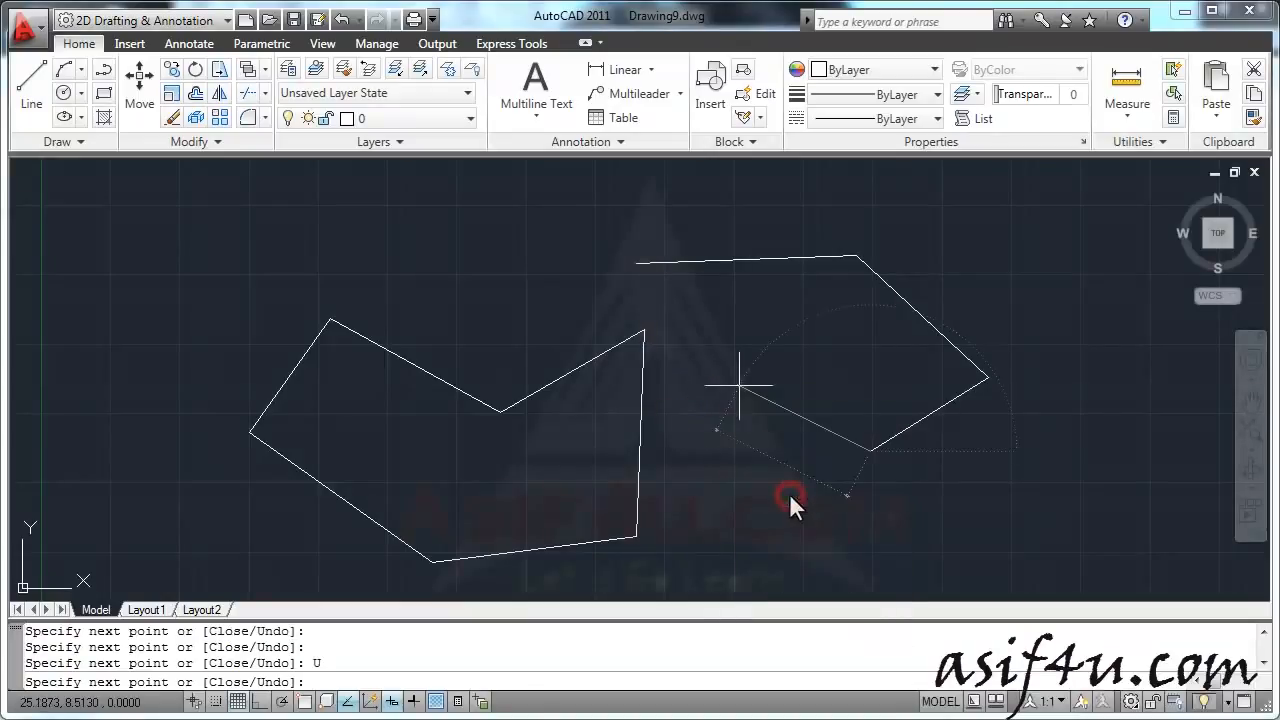
{"action": "right_click", "coordinate": [809, 436]}
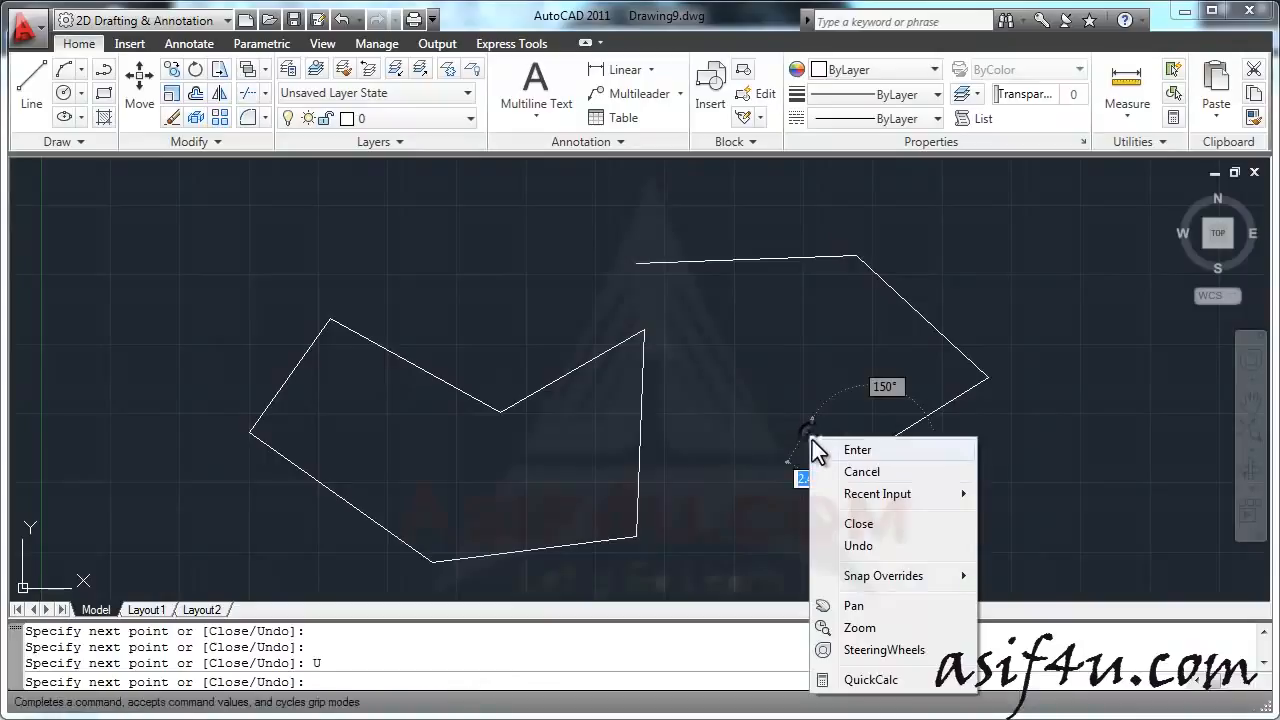
{"action": "left_click", "coordinate": [850, 546]}
{"action": "right_click", "coordinate": [876, 437]}
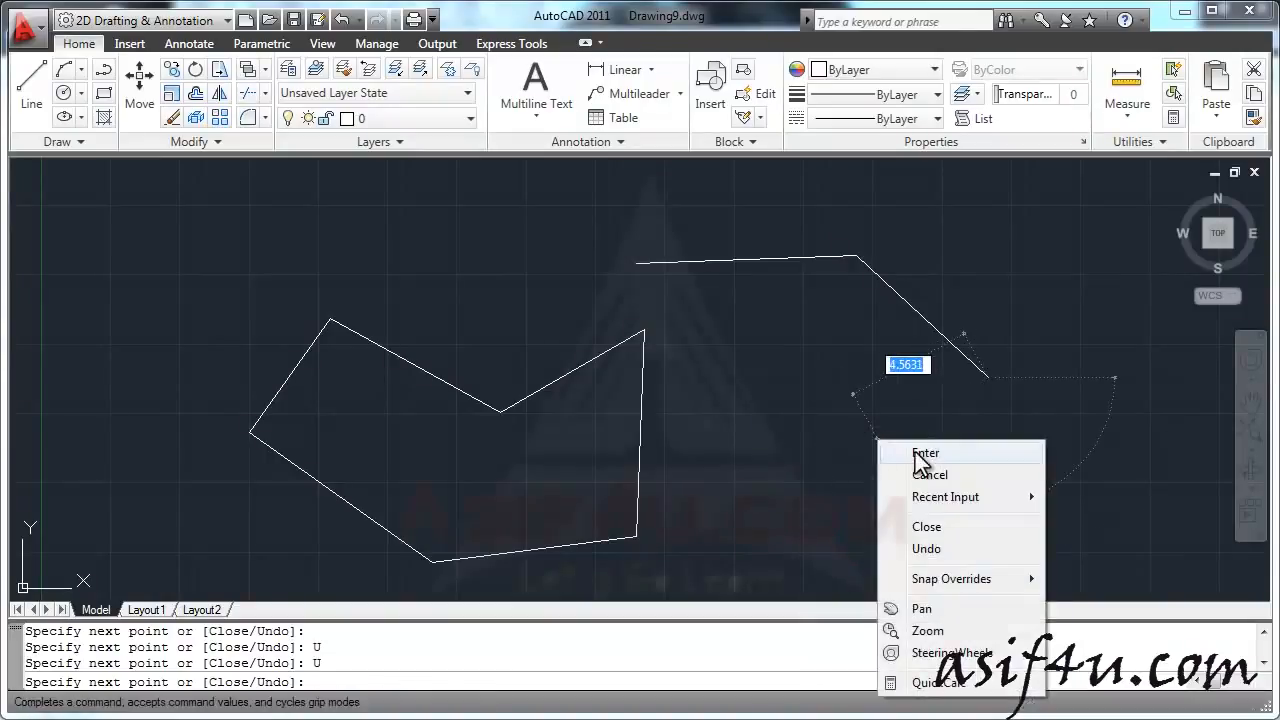
{"action": "left_click", "coordinate": [915, 454]}
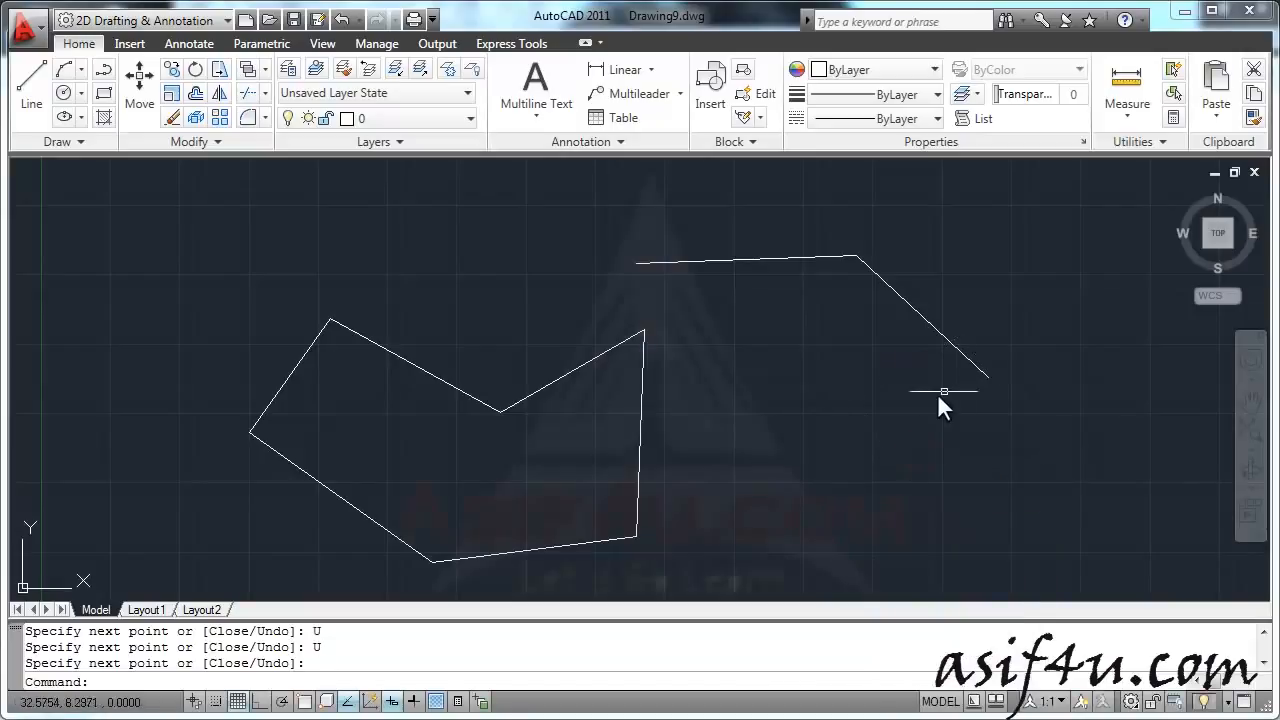
Step: Draw two connected line segments below the open chain, one nearly horizontal and one rising to the right, and end the command
{"action": "left_click", "coordinate": [30, 100]}
{"action": "left_click", "coordinate": [777, 461]}
{"action": "left_click", "coordinate": [1018, 481]}
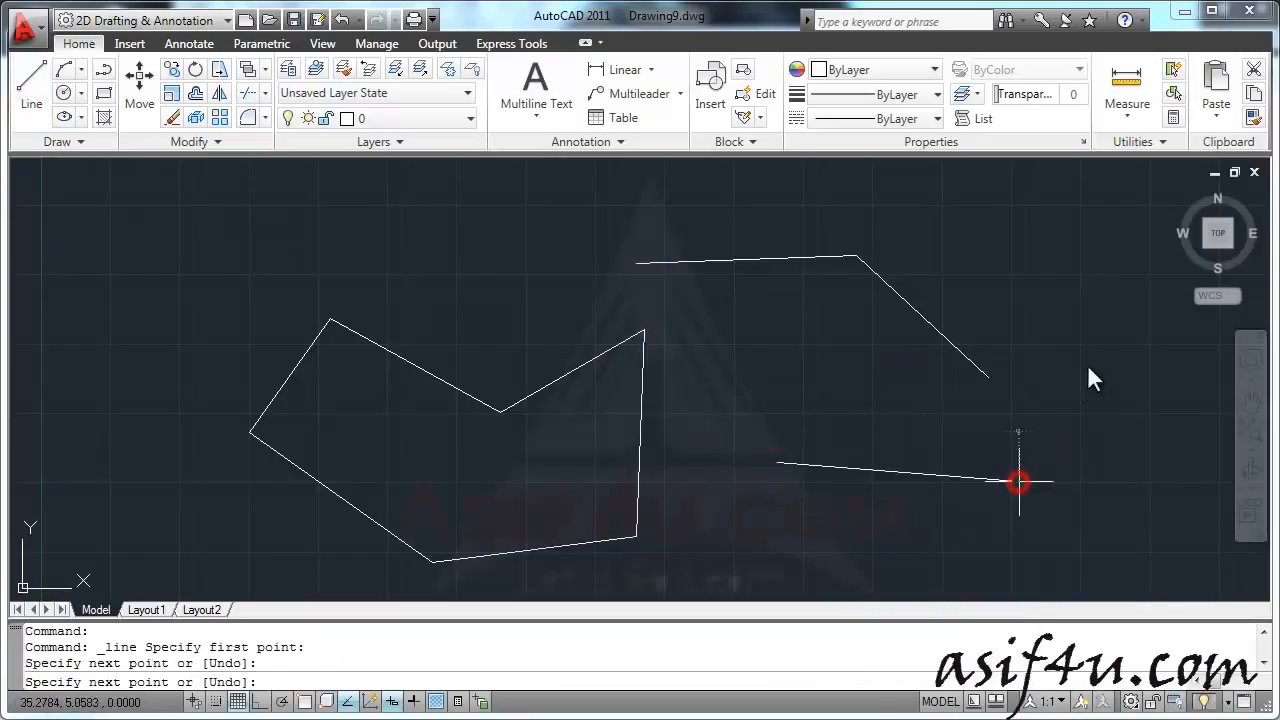
{"action": "left_click", "coordinate": [1087, 366]}
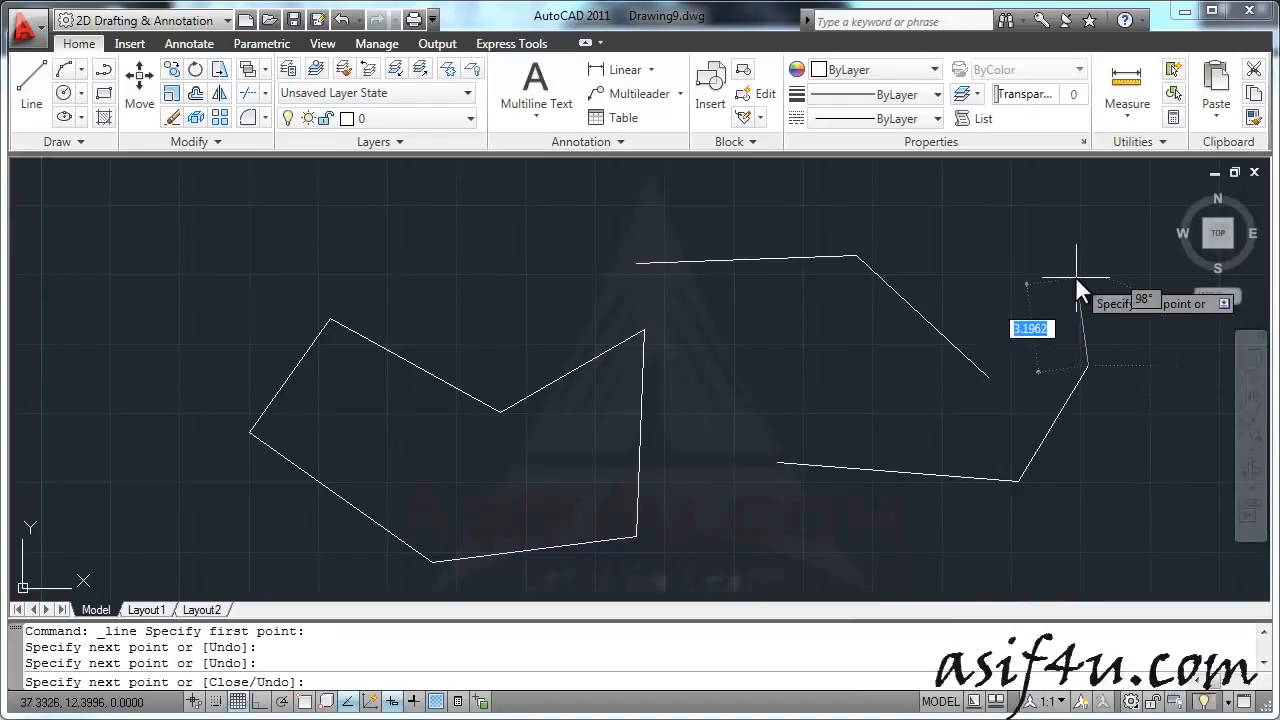
{"action": "key", "text": "Escape"}
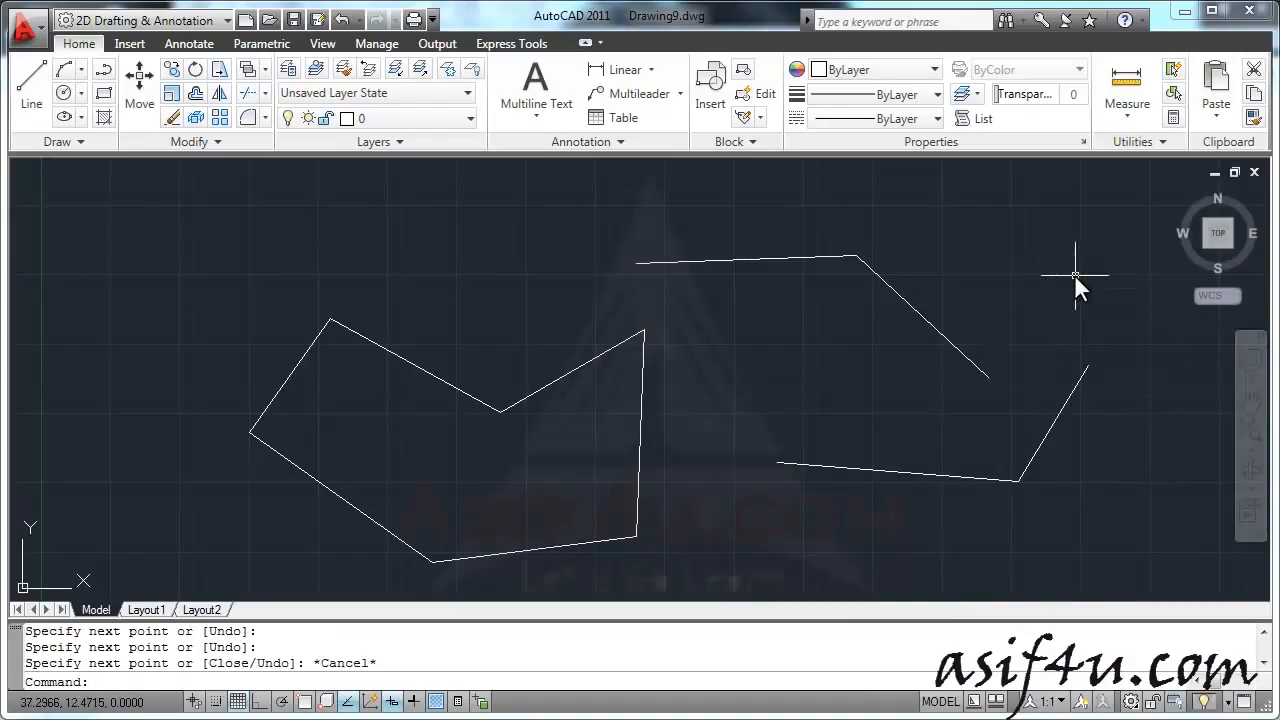